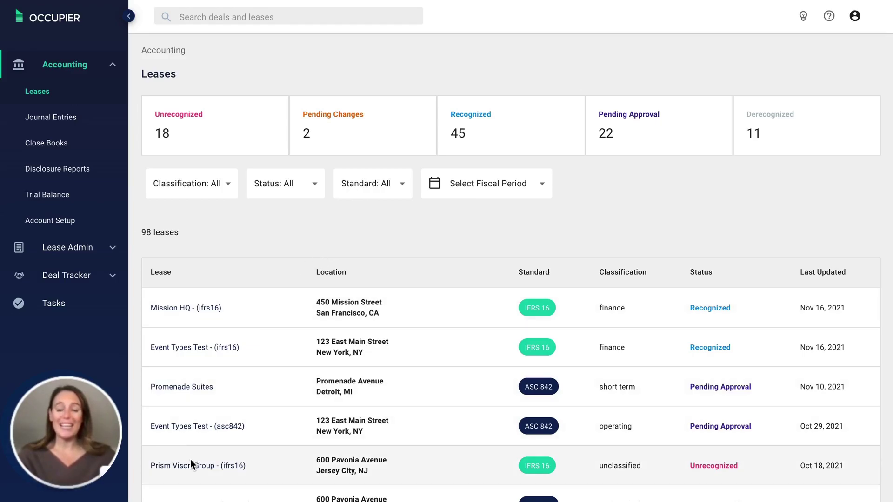
Open the Prism Vison Group (ifrs16) lease and start its calculation, showing the 5-year term from 01-01-2017
{"action": "left_click", "coordinate": [191, 466]}
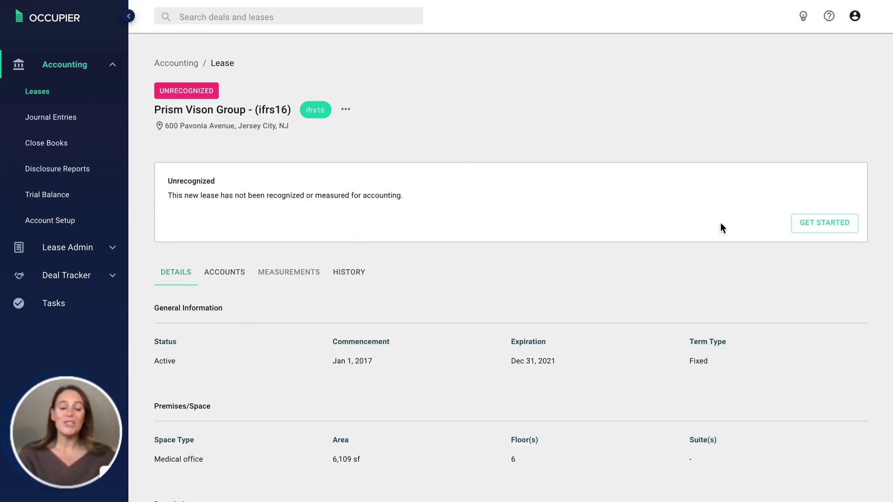
{"action": "left_click", "coordinate": [813, 225]}
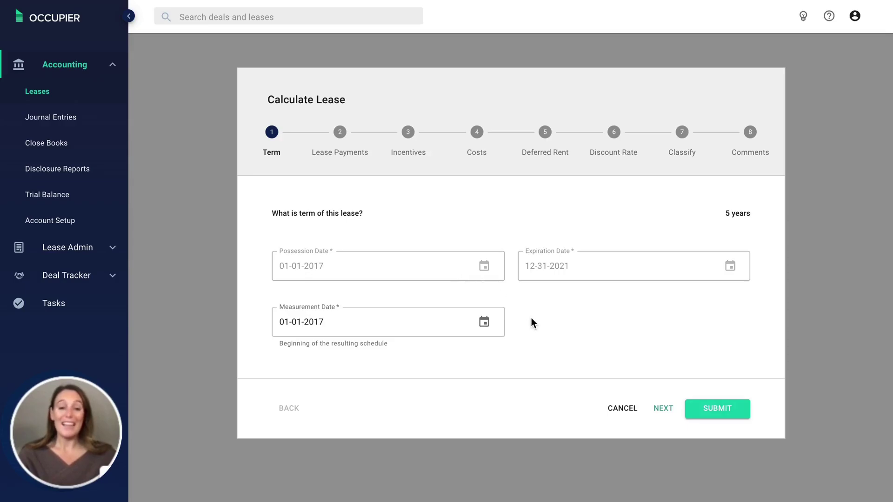
Submit the lease calculation and filter the lease list to Recognized leases only
{"action": "left_click", "coordinate": [734, 410]}
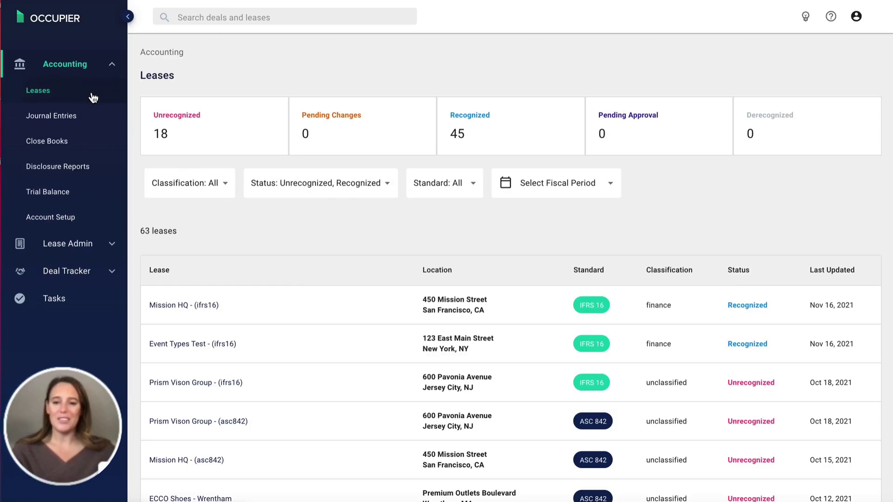
{"action": "left_click", "coordinate": [389, 185]}
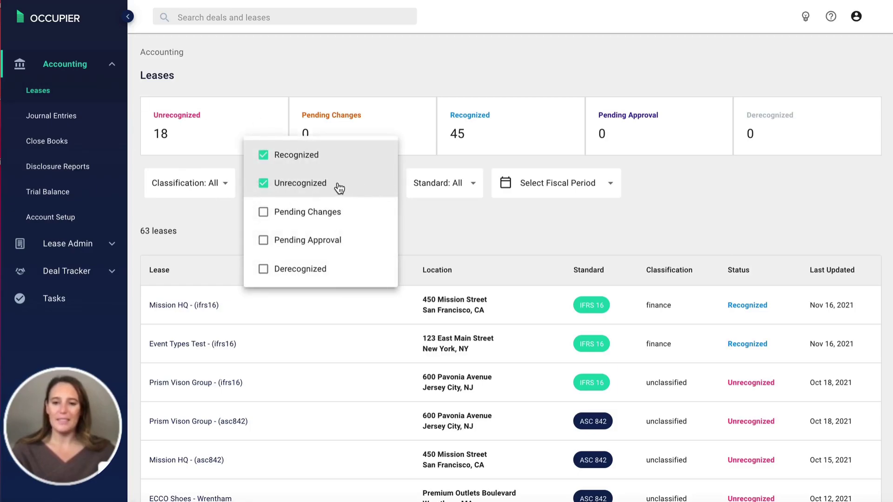
{"action": "left_click", "coordinate": [339, 186]}
{"action": "left_click", "coordinate": [425, 252]}
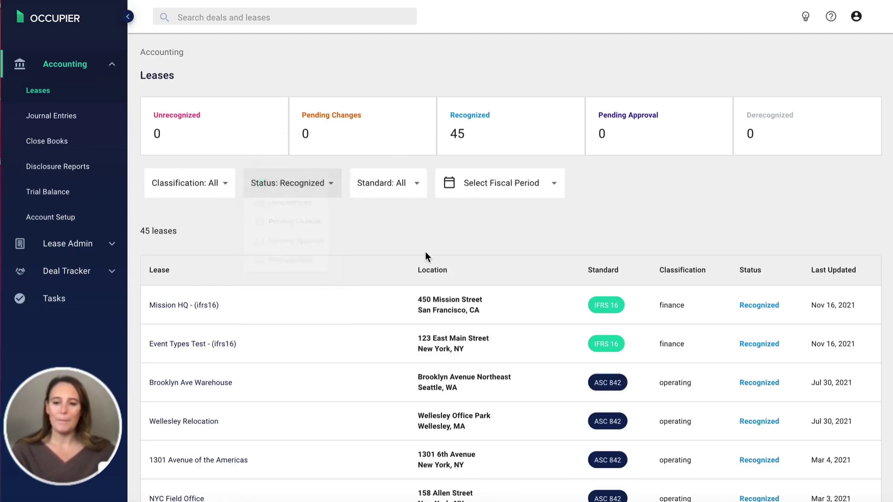
Review the NYC Field Office amortization schedule: $624,750.00 total payments, $588,778.36 PV
{"action": "scroll", "coordinate": [345, 418], "scroll_direction": "down", "scroll_amount": 3}
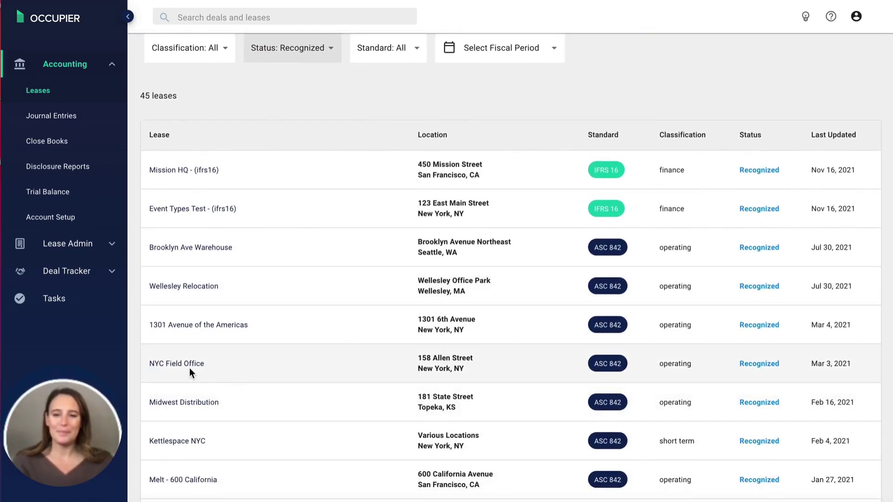
{"action": "left_click", "coordinate": [189, 365]}
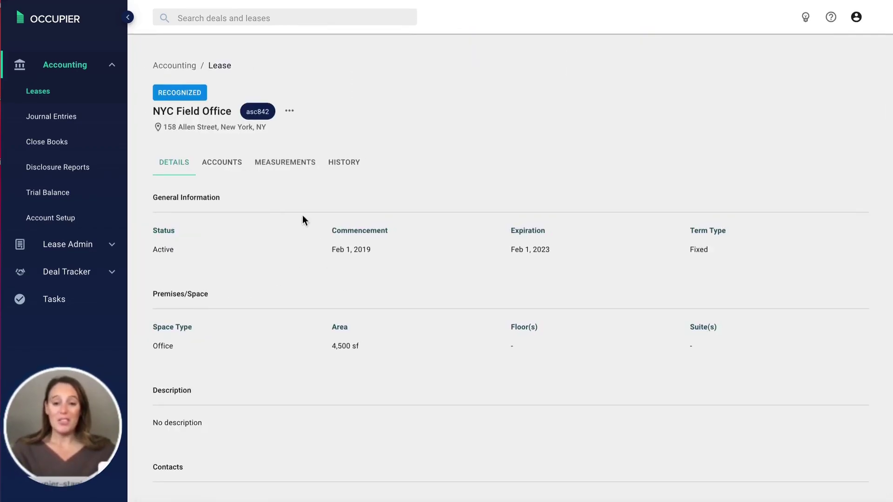
{"action": "left_click", "coordinate": [294, 164]}
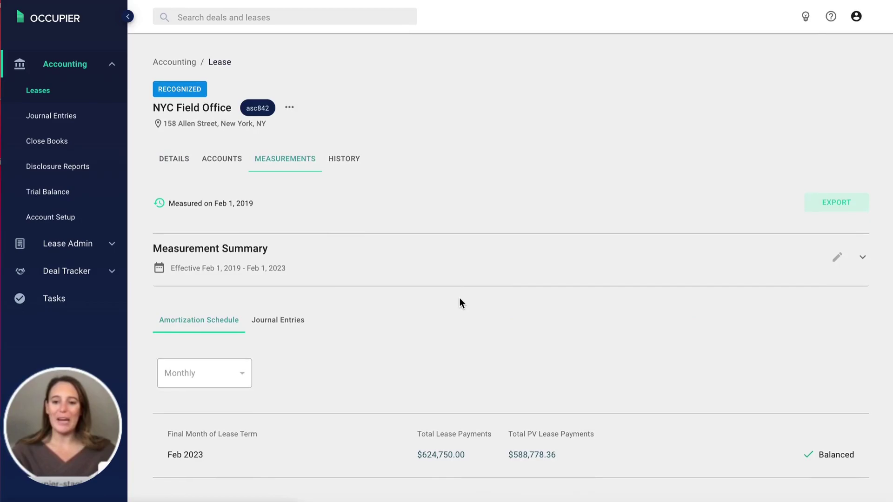
{"action": "scroll", "coordinate": [459, 300], "scroll_direction": "down", "scroll_amount": 2}
{"action": "scroll", "coordinate": [460, 300], "scroll_direction": "down", "scroll_amount": 2}
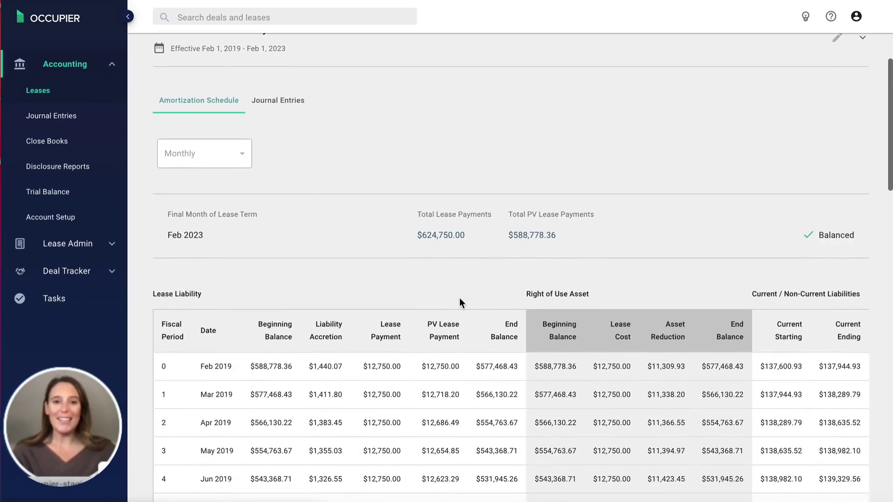
{"action": "scroll", "coordinate": [459, 300], "scroll_direction": "down", "scroll_amount": 1}
{"action": "scroll", "coordinate": [460, 300], "scroll_direction": "down", "scroll_amount": 1}
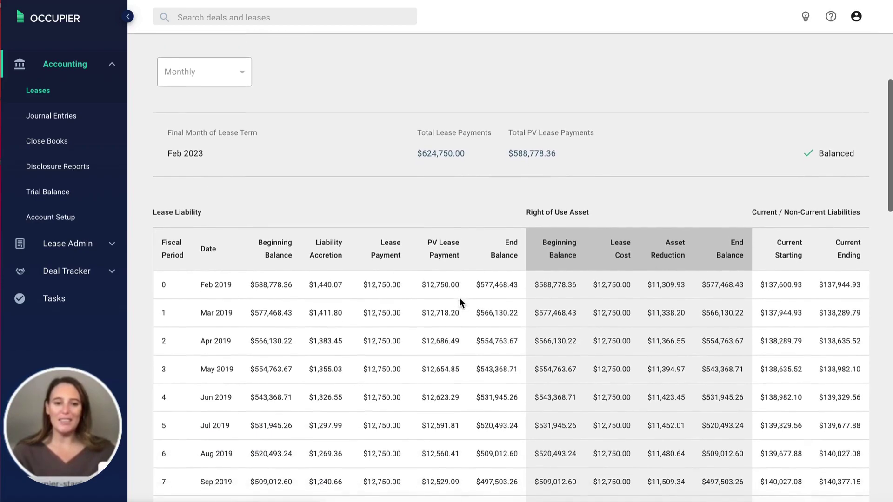
{"action": "scroll", "coordinate": [460, 302], "scroll_direction": "down", "scroll_amount": 1}
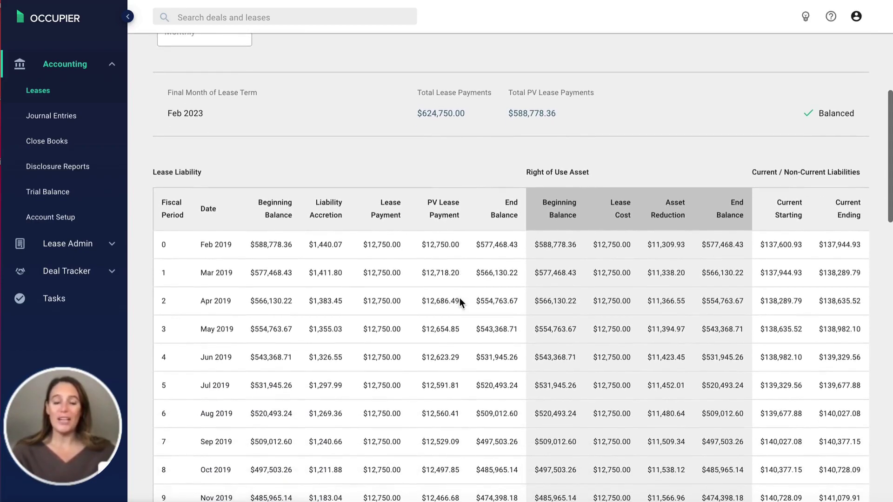
{"action": "scroll", "coordinate": [460, 302], "scroll_direction": "up", "scroll_amount": 2}
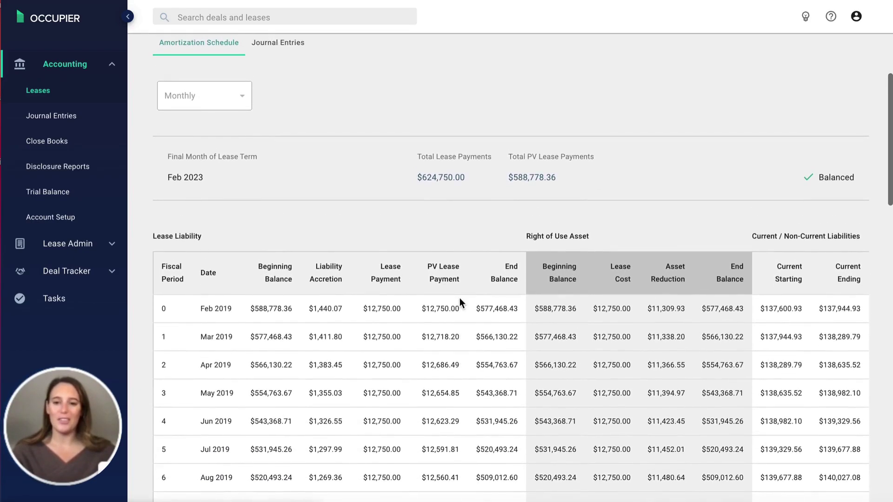
{"action": "scroll", "coordinate": [459, 300], "scroll_direction": "up", "scroll_amount": 4}
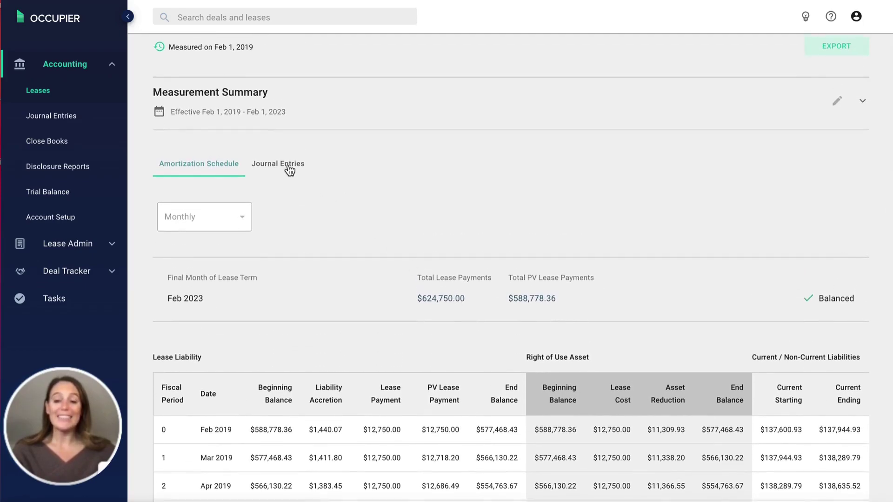
Show the NYC Field Office journal entries: Feb 2019 ROU Asset debit of $588,778.36, balanced
{"action": "left_click", "coordinate": [289, 170]}
{"action": "scroll", "coordinate": [579, 318], "scroll_direction": "down", "scroll_amount": 1}
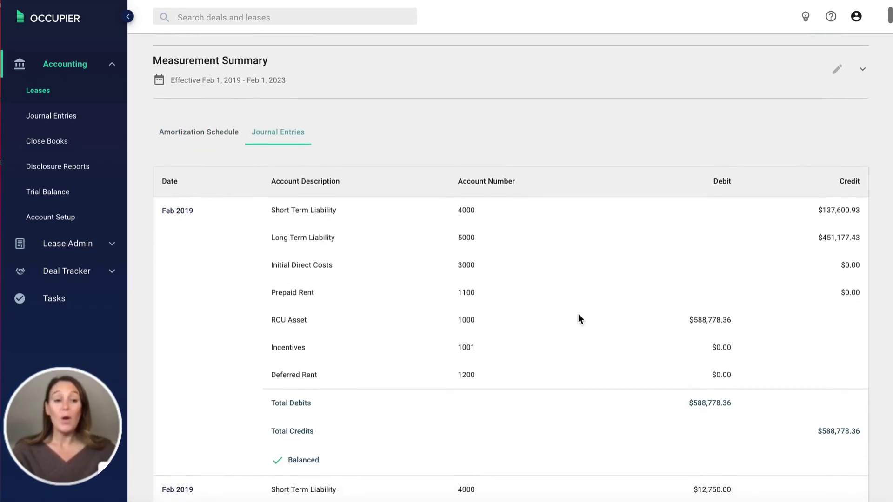
{"action": "scroll", "coordinate": [579, 317], "scroll_direction": "down", "scroll_amount": 2}
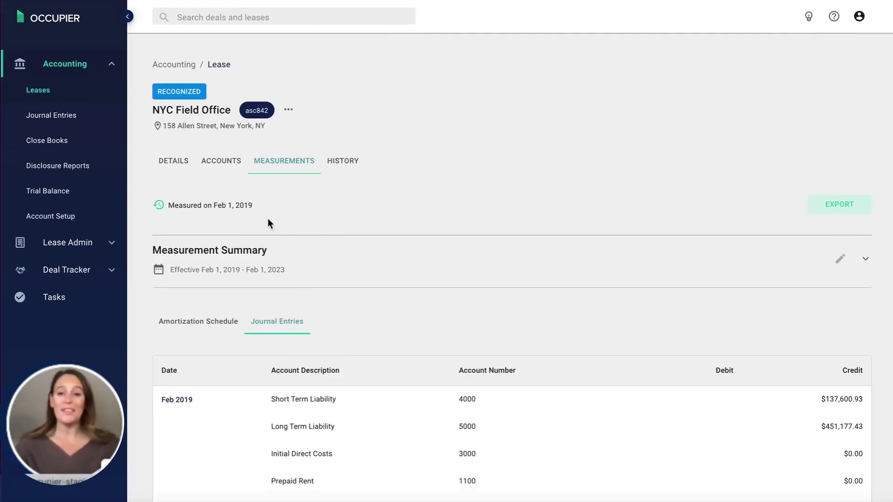
Go to the Journal Entries list covering all leases, with 5792 entries
{"action": "left_click", "coordinate": [62, 119]}
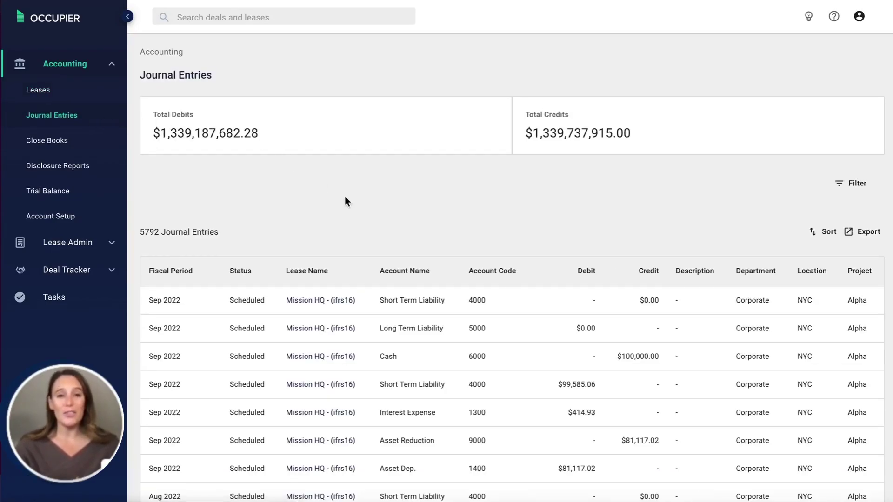
{"action": "scroll", "coordinate": [350, 204], "scroll_direction": "down", "scroll_amount": 1}
{"action": "scroll", "coordinate": [350, 205], "scroll_direction": "up", "scroll_amount": 1}
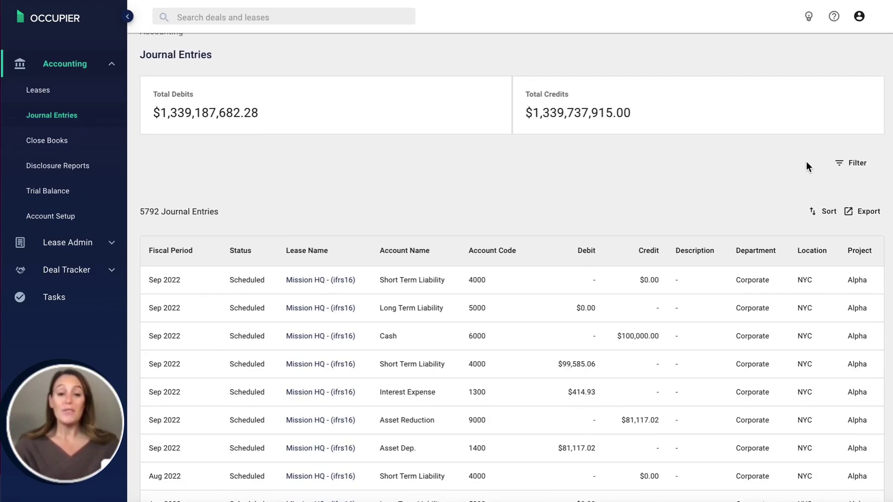
Filter the journal entries to fiscal period Sep 2021
{"action": "left_click", "coordinate": [851, 162]}
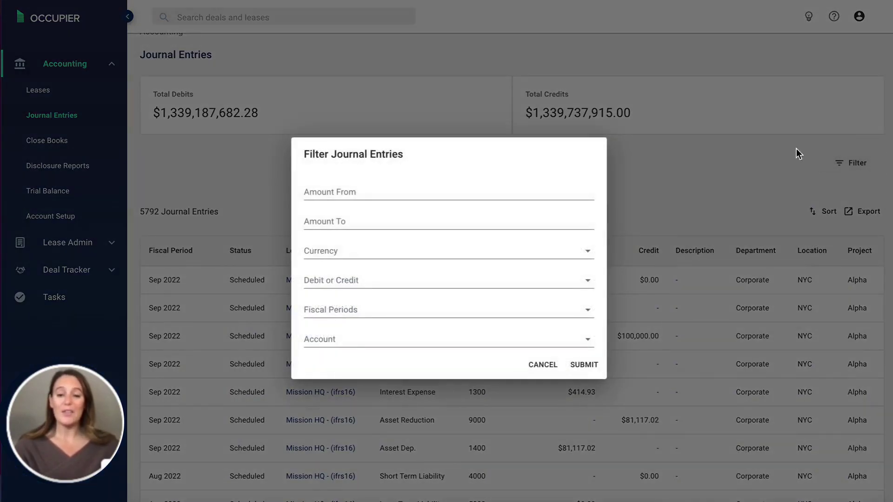
{"action": "left_click", "coordinate": [587, 316]}
{"action": "scroll", "coordinate": [474, 236], "scroll_direction": "down", "scroll_amount": 1}
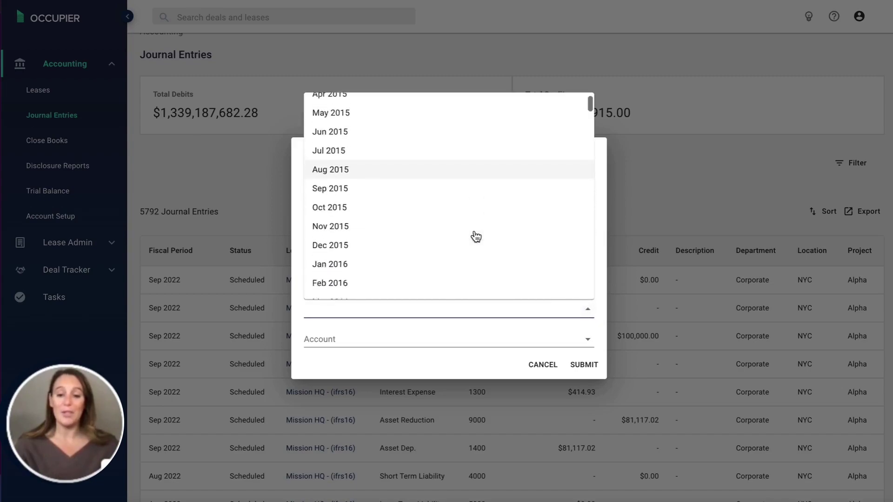
{"action": "scroll", "coordinate": [474, 237], "scroll_direction": "down", "scroll_amount": 20}
{"action": "scroll", "coordinate": [458, 272], "scroll_direction": "up", "scroll_amount": 1}
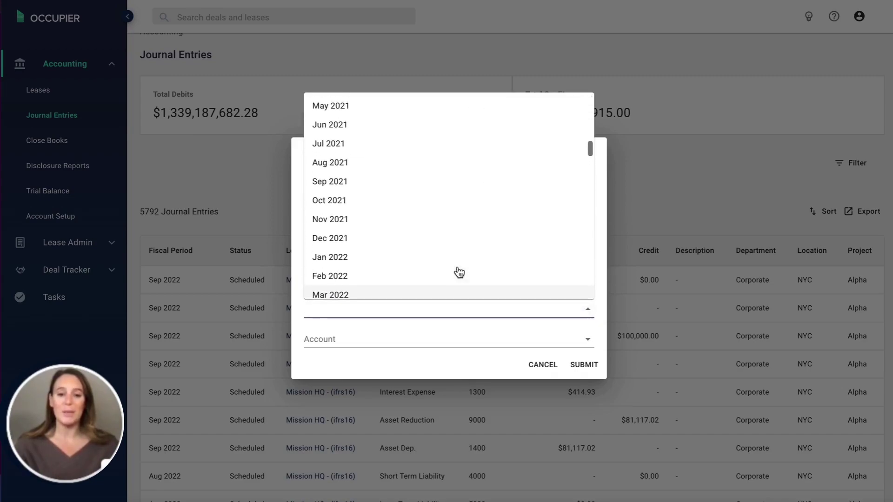
{"action": "left_click", "coordinate": [443, 183]}
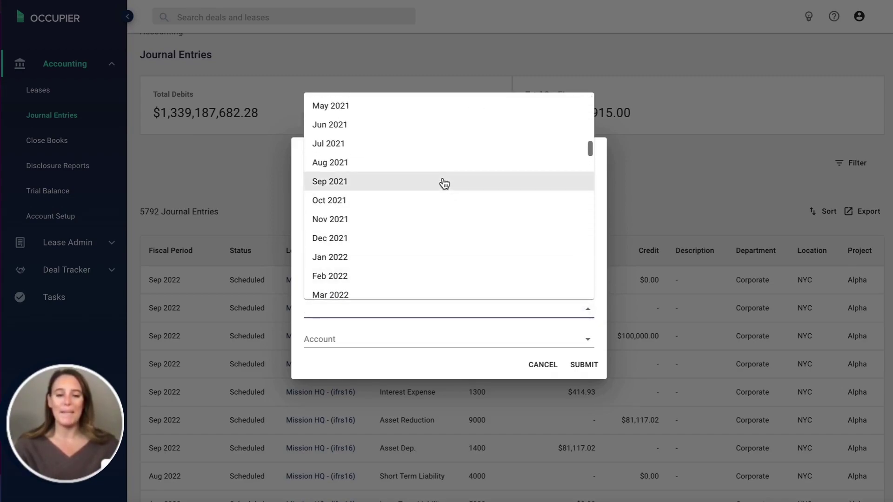
{"action": "left_click", "coordinate": [587, 367]}
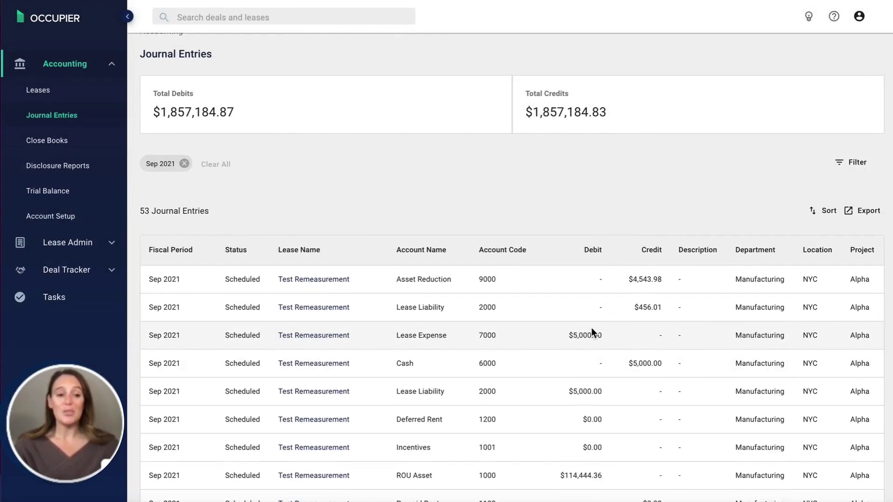
{"action": "scroll", "coordinate": [591, 331], "scroll_direction": "down", "scroll_amount": 1}
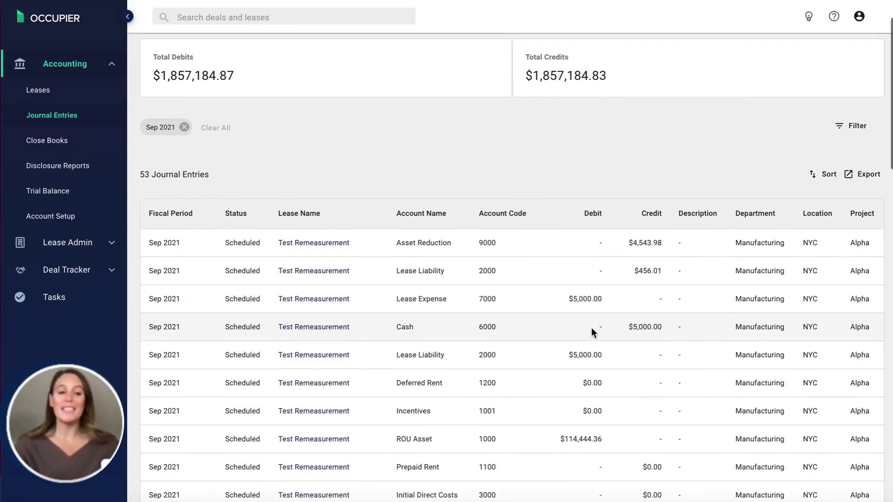
{"action": "scroll", "coordinate": [590, 328], "scroll_direction": "up", "scroll_amount": 1}
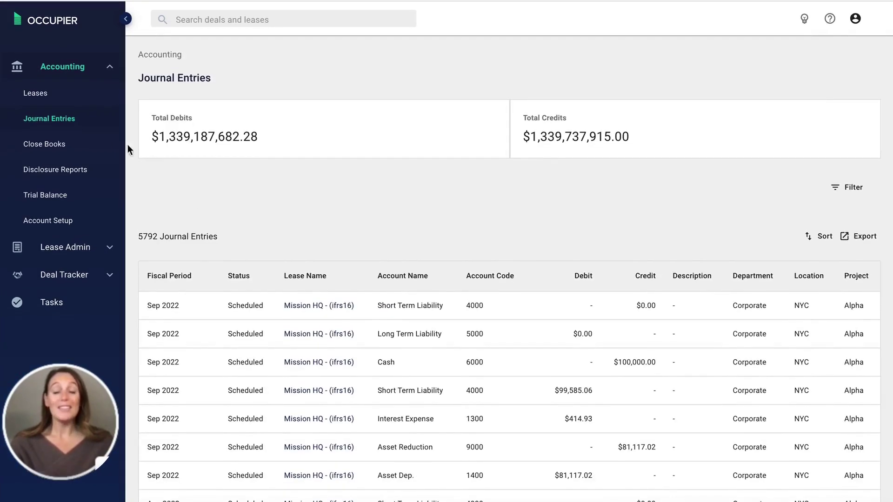
Set the Disclosure Reports fiscal period to Dec 2021 across all currencies
{"action": "left_click", "coordinate": [81, 171]}
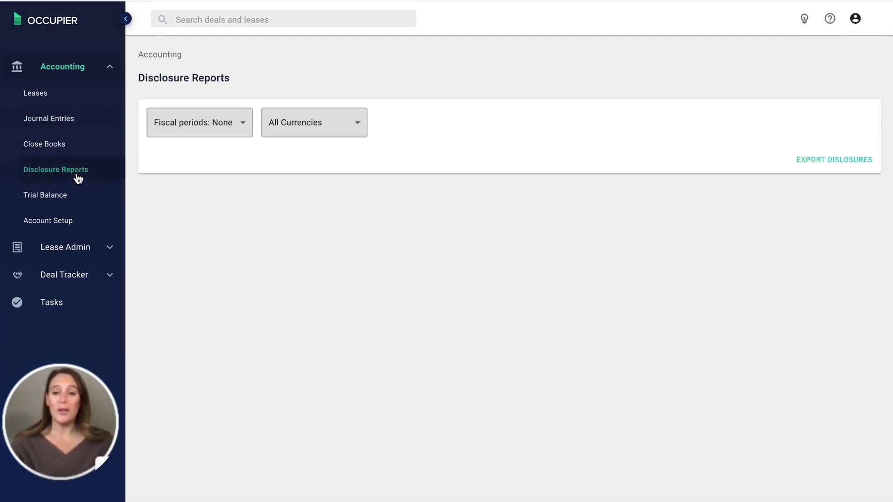
{"action": "left_click", "coordinate": [225, 132]}
{"action": "left_click", "coordinate": [205, 295]}
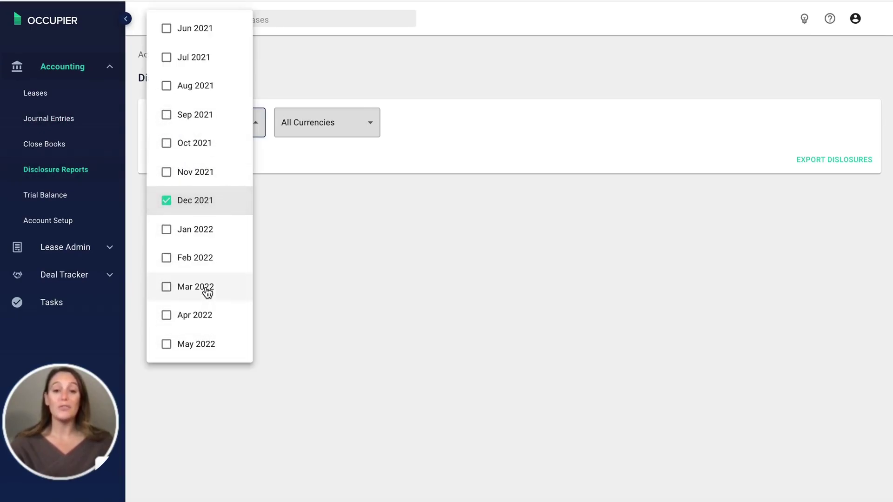
{"action": "left_click", "coordinate": [274, 248]}
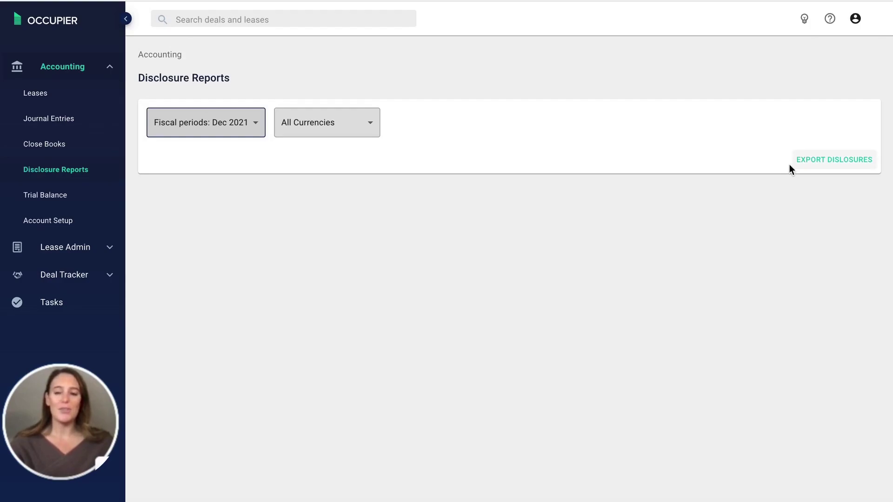
Show the Jun 2021 trial balance with its 21 accounts, balances and variances
{"action": "left_click", "coordinate": [44, 197]}
{"action": "left_click", "coordinate": [295, 114]}
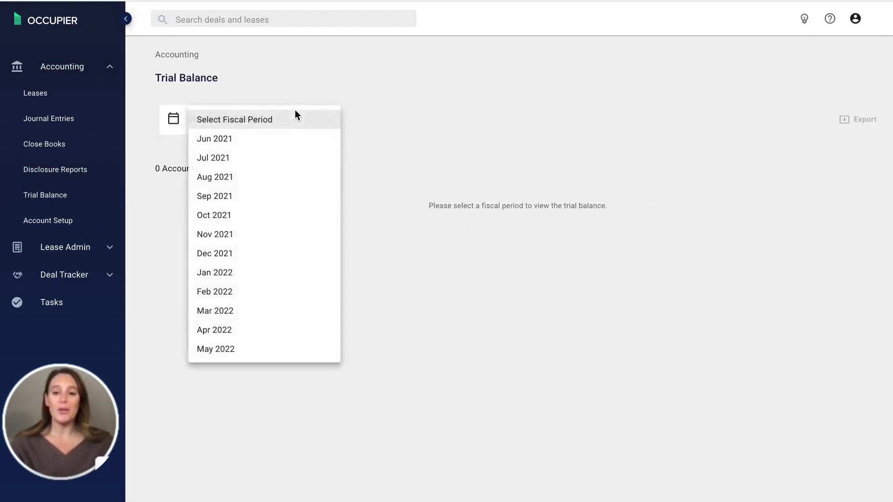
{"action": "left_click", "coordinate": [285, 140]}
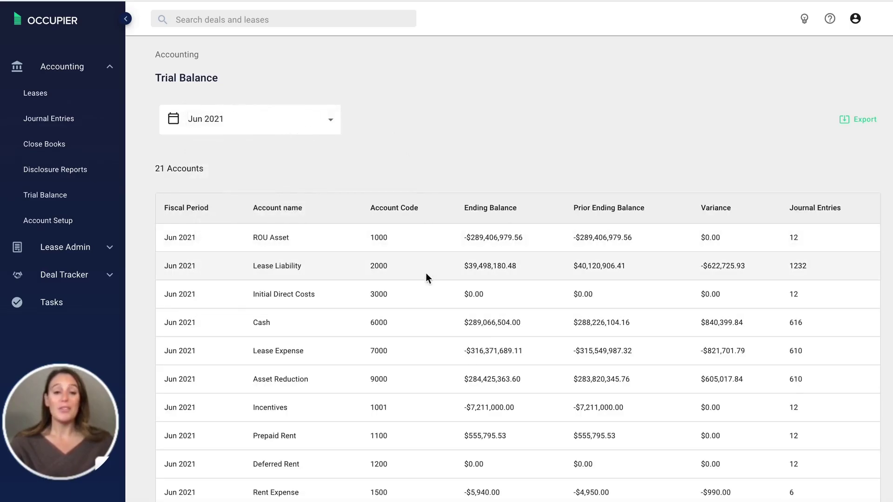
{"action": "scroll", "coordinate": [426, 275], "scroll_direction": "down", "scroll_amount": 1}
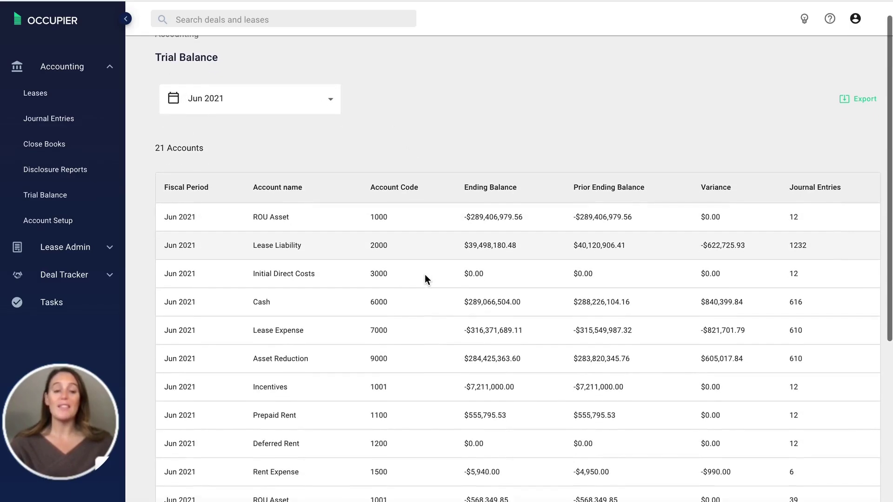
{"action": "scroll", "coordinate": [426, 275], "scroll_direction": "up", "scroll_amount": 1}
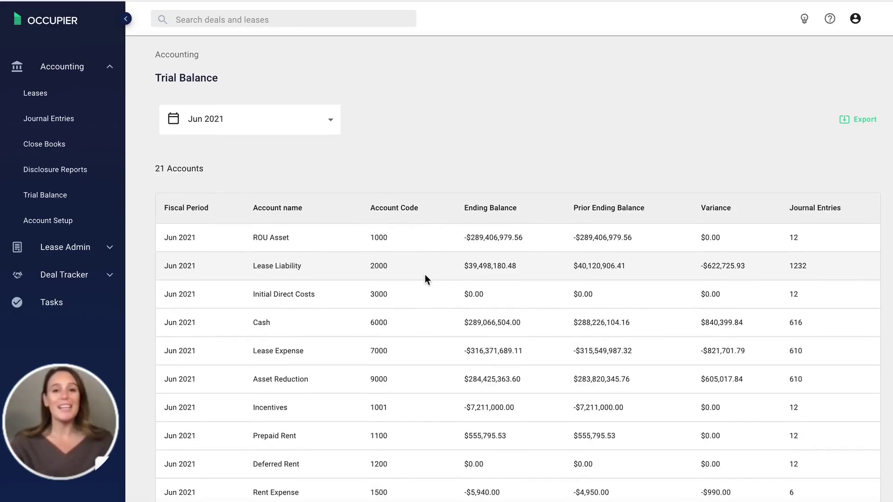